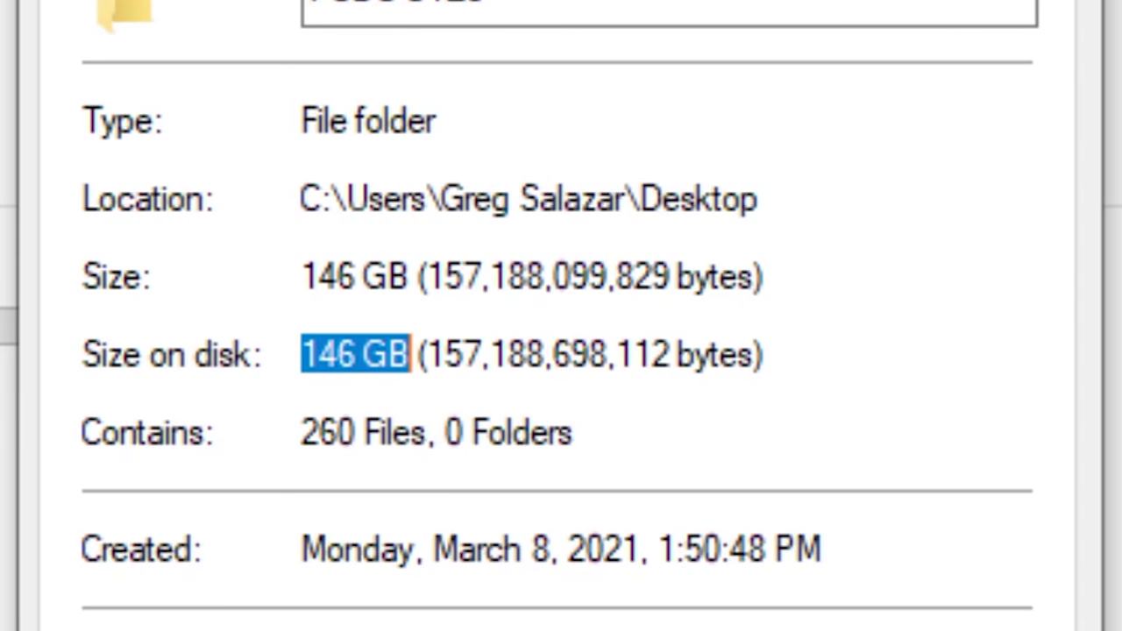
# - Try copying the PCDC S1E8 folder from the desktop to USB Drive (D:) and cancel the transfer
pyautogui.press('Escape')
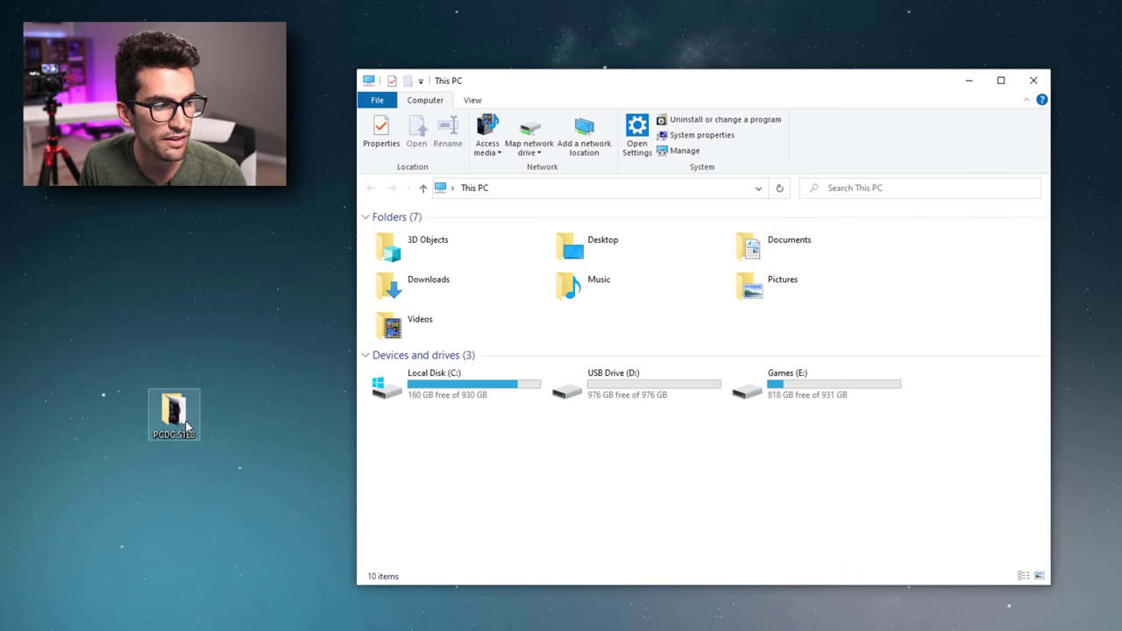
pyautogui.moveTo(172, 412); pyautogui.dragTo(686, 394)
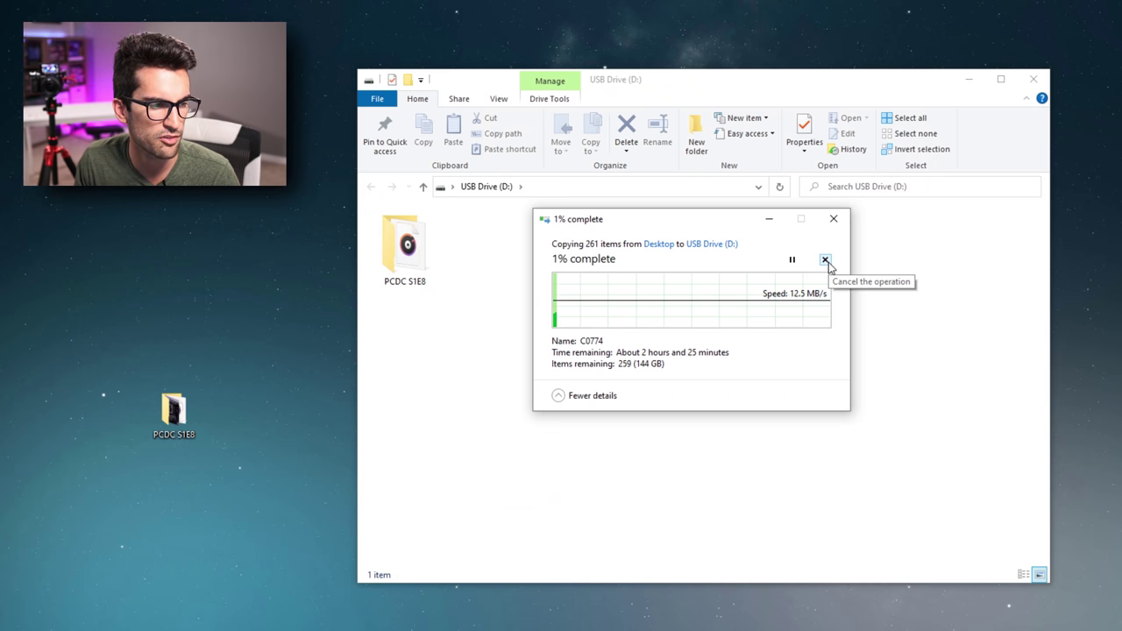
pyautogui.click(826, 261)
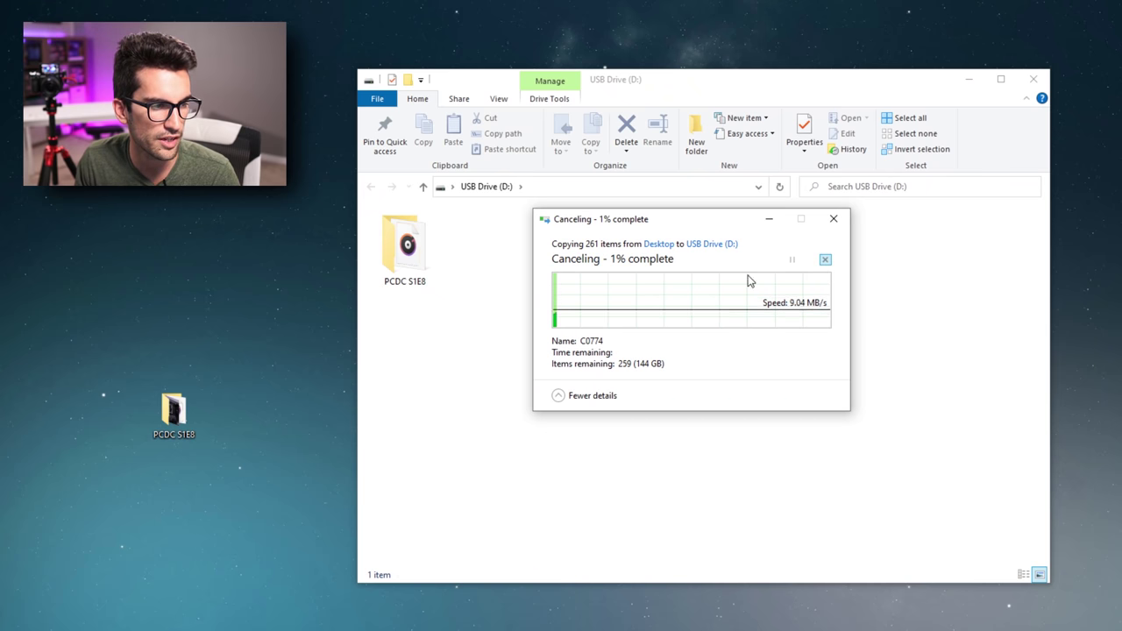
# - Permanently delete the partially copied PCDC S1E8 folder from USB Drive (D:)
pyautogui.click(405, 254)
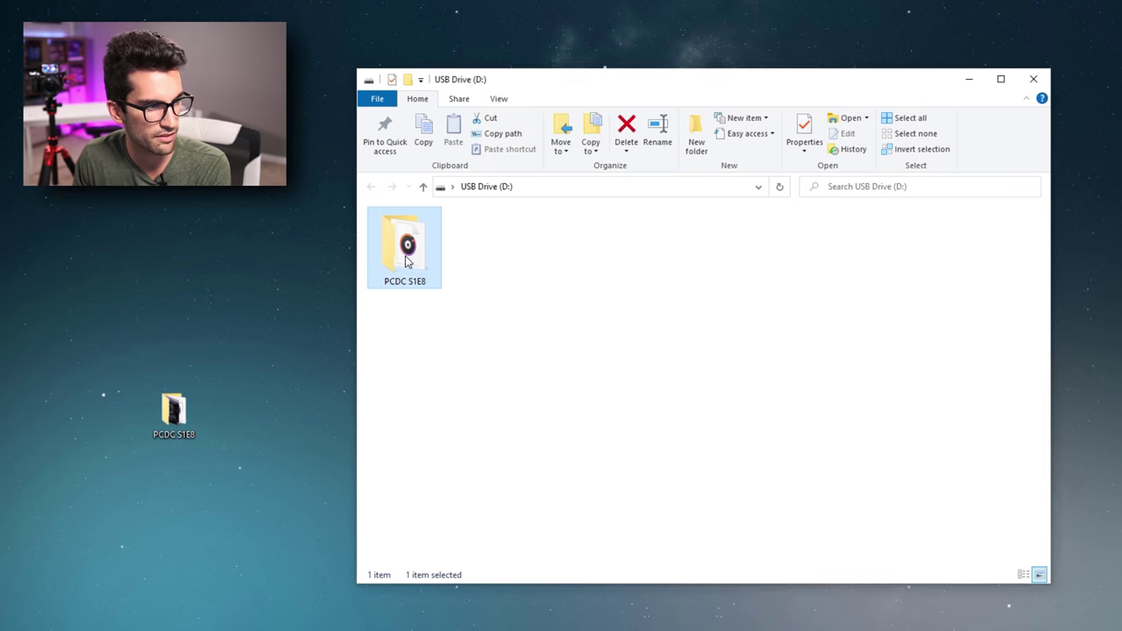
pyautogui.hotkey('shift', 'Delete')
pyautogui.click(724, 349)
# - Copy a batch of clips starting with C1819 from the desktop's PCDC S1E8 folder to USB Drive (D:)
pyautogui.doubleClick(174, 410)
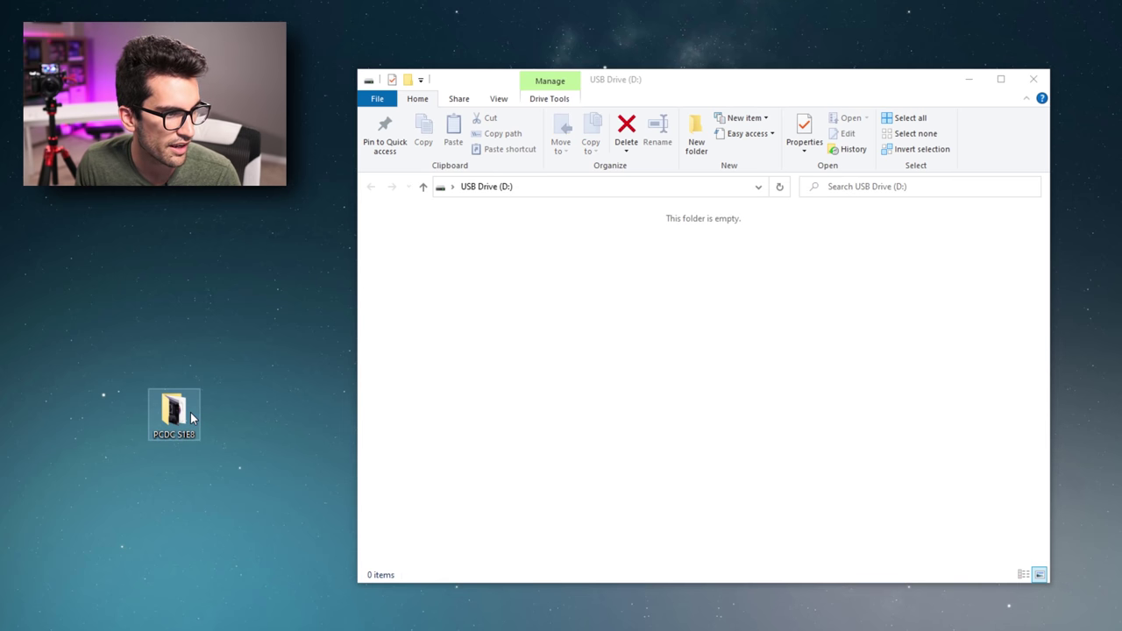
pyautogui.moveTo(737, 101); pyautogui.dragTo(849, 108)
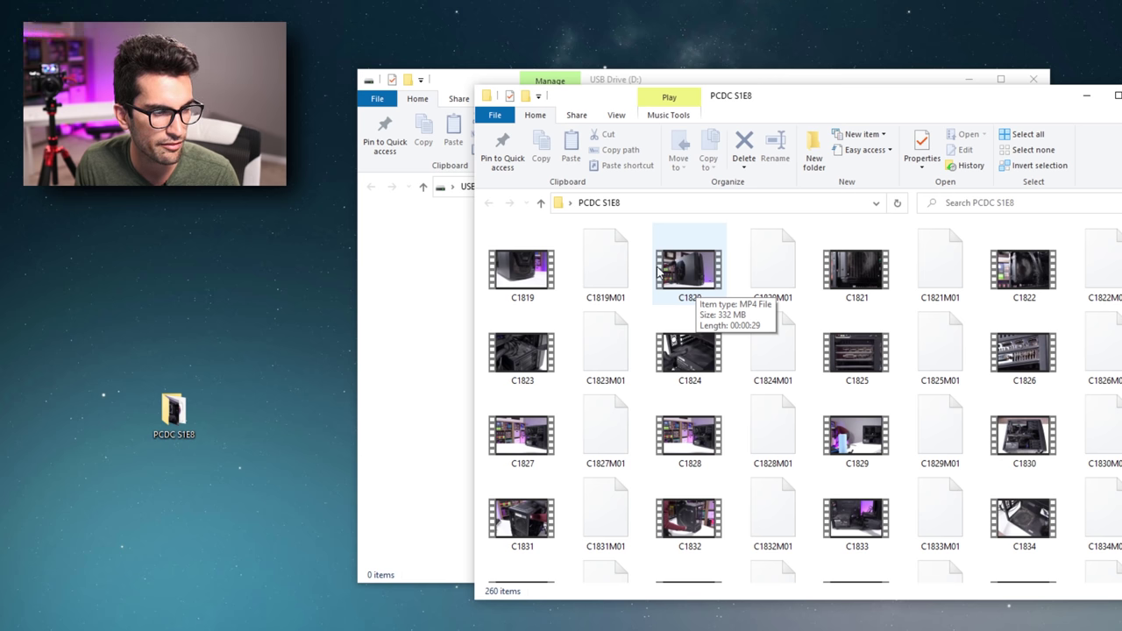
pyautogui.moveTo(754, 96); pyautogui.dragTo(957, 99)
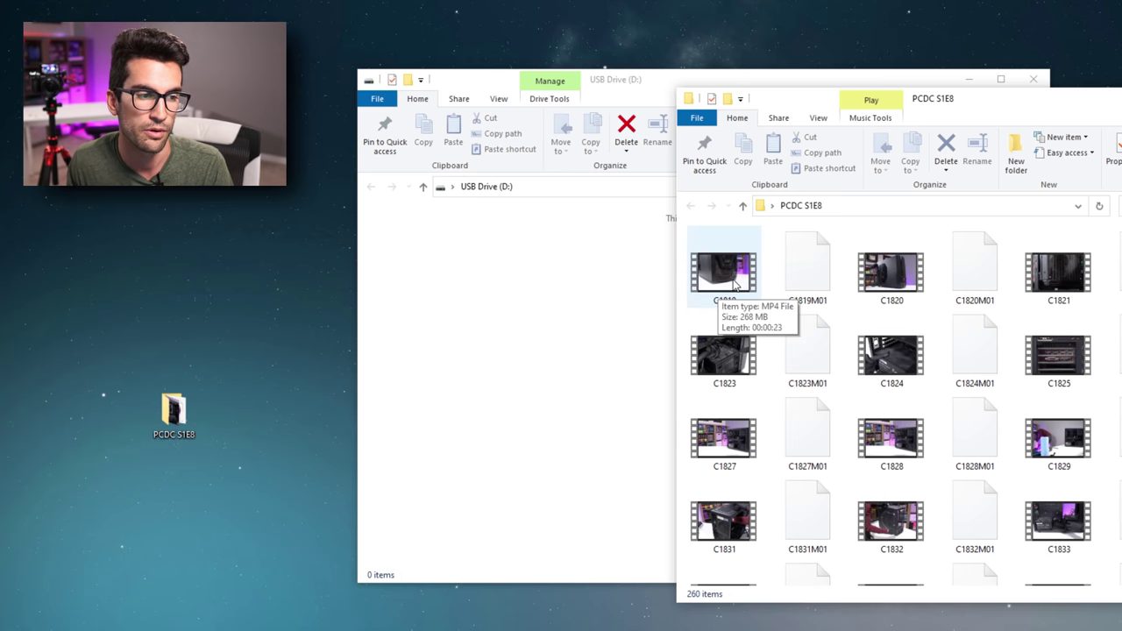
pyautogui.moveTo(684, 257); pyautogui.dragTo(1121, 363)
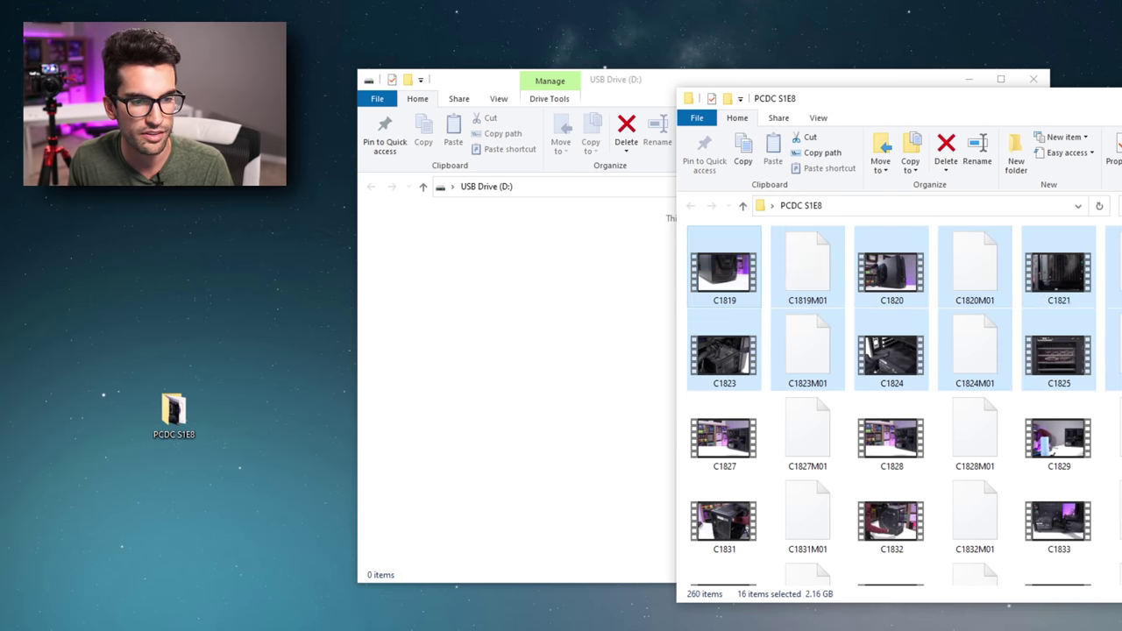
pyautogui.moveTo(739, 268); pyautogui.dragTo(518, 368)
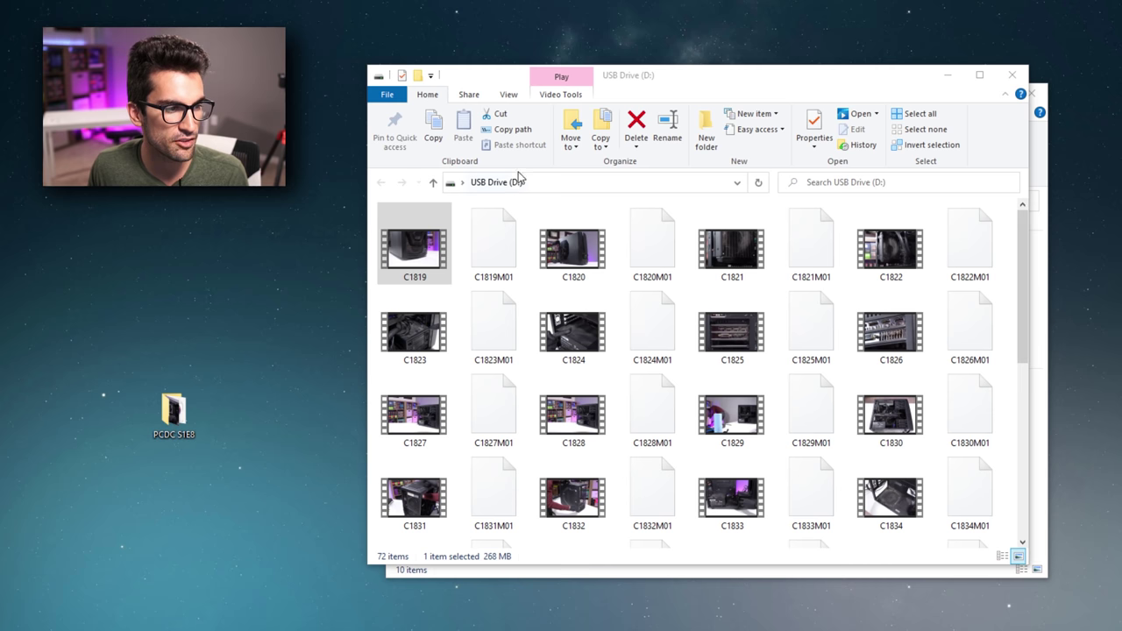
# - Test playback of clip C1844, which has no thumbnail, on USB Drive (D:), and close the player
pyautogui.moveTo(1028, 251); pyautogui.dragTo(1033, 435)
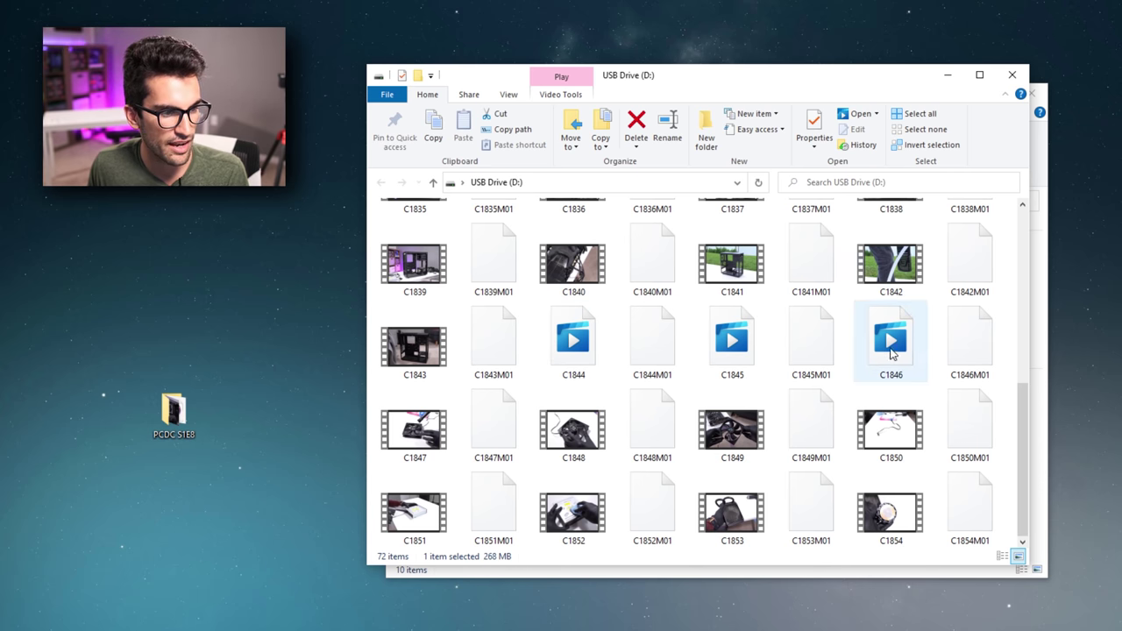
pyautogui.doubleClick(574, 342)
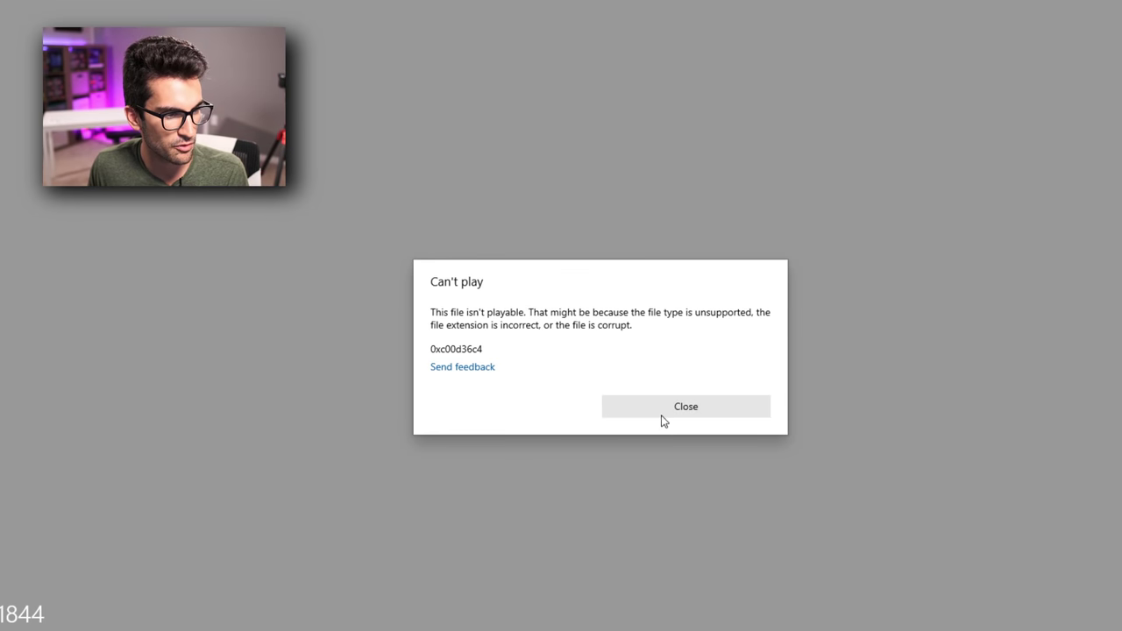
pyautogui.click(670, 419)
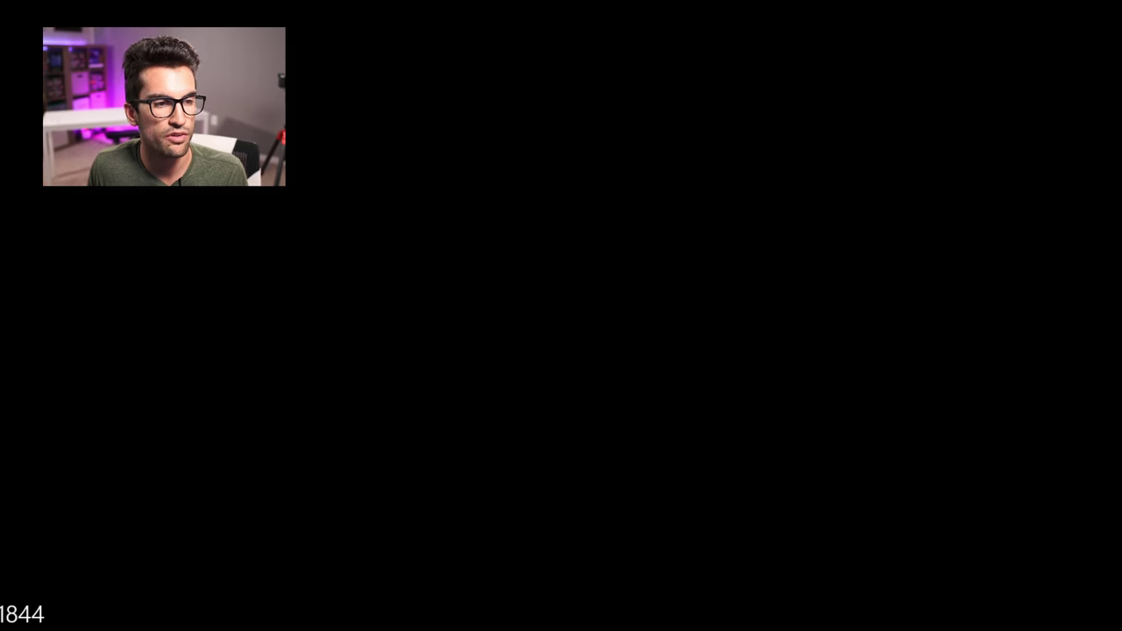
pyautogui.hotkey('alt', 'F4')
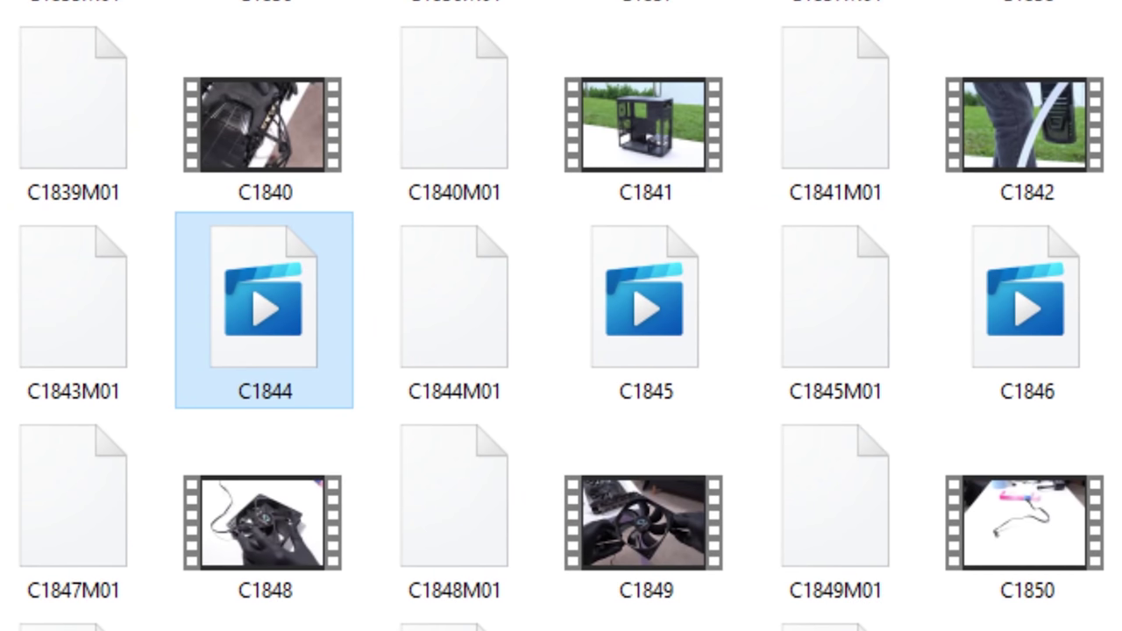
# - Copy the single clip C1855 from the PCDC S1E8 folder to USB Drive (D:) and minimize the source folder window
pyautogui.moveTo(264, 310); pyautogui.dragTo(854, 354)
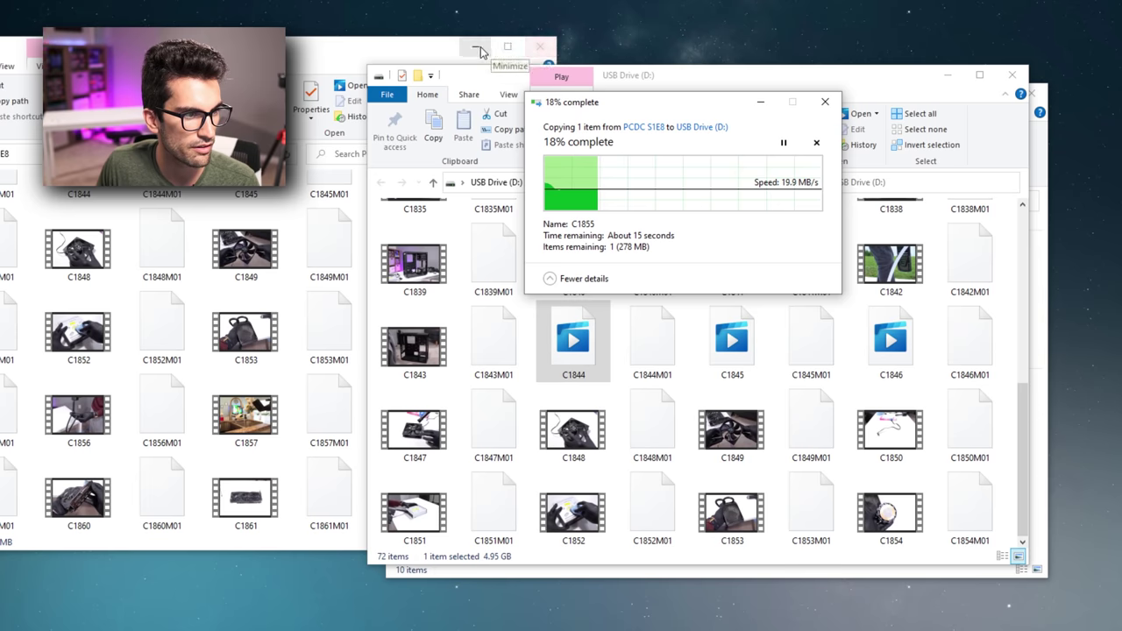
pyautogui.click(477, 47)
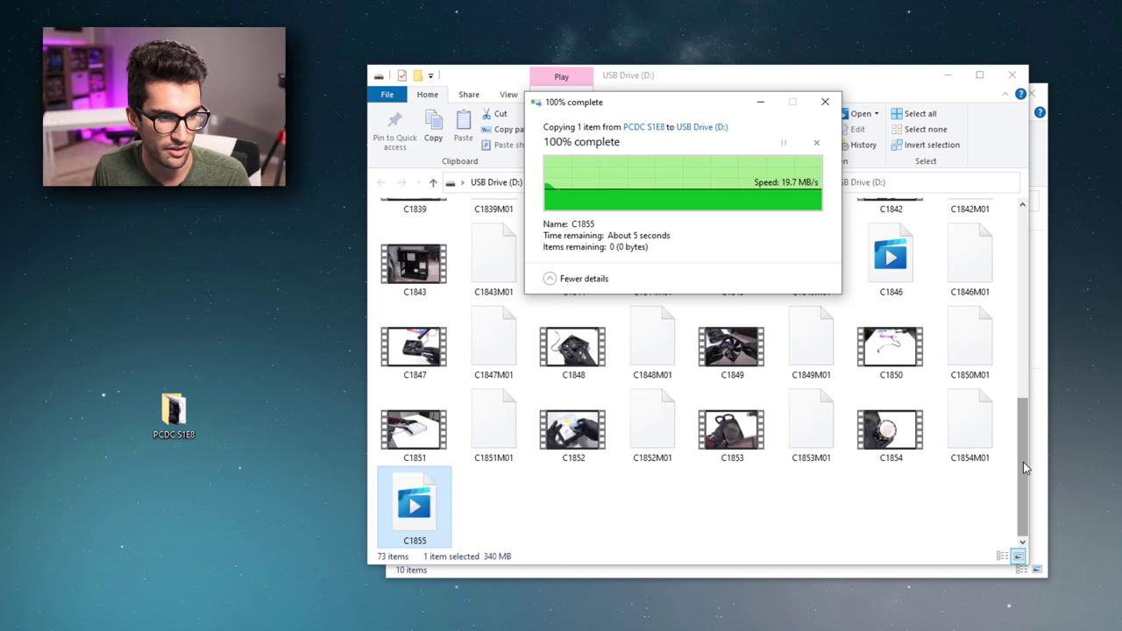
pyautogui.click(833, 520)
# - Test playback of the newly copied clip C1855 on the USB drive and return to the file list
pyautogui.doubleClick(414, 508)
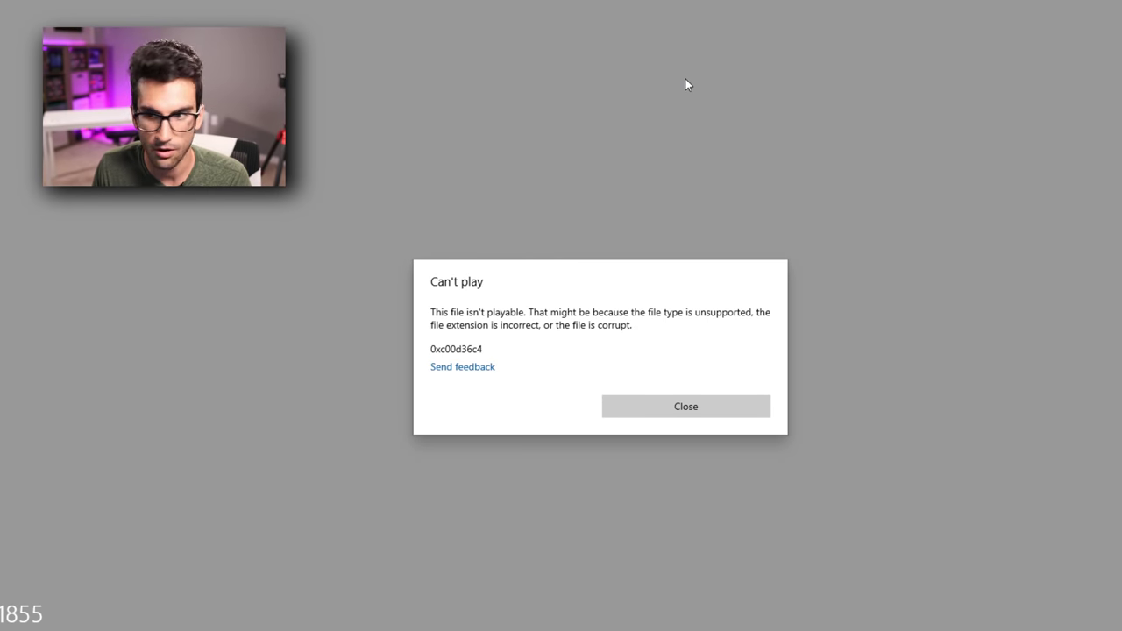
pyautogui.click(689, 408)
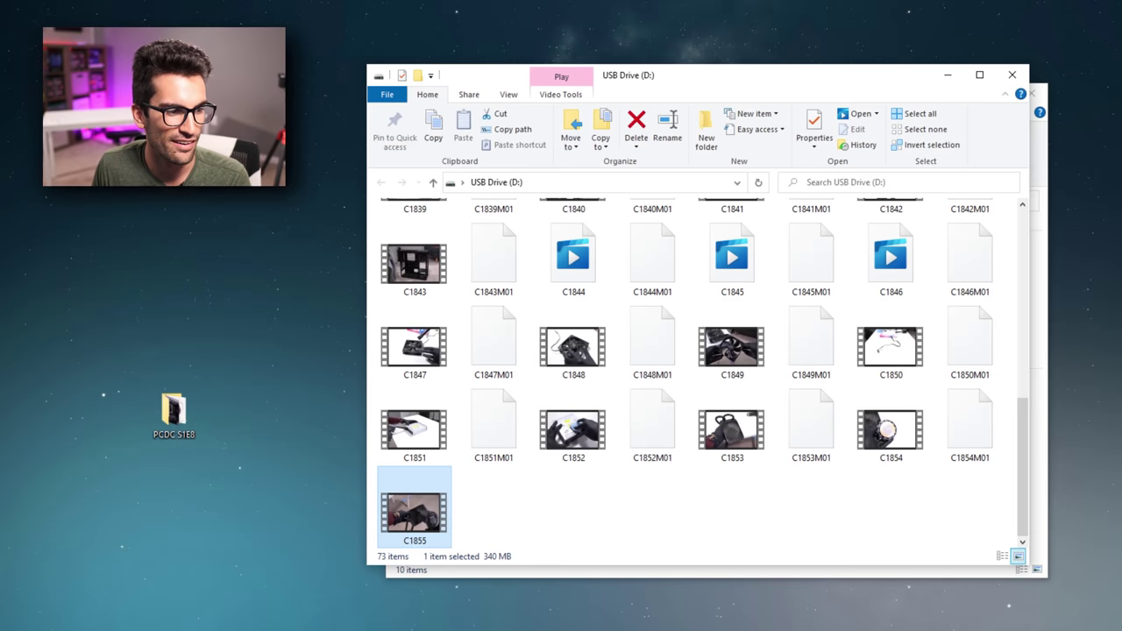
pyautogui.click(675, 526)
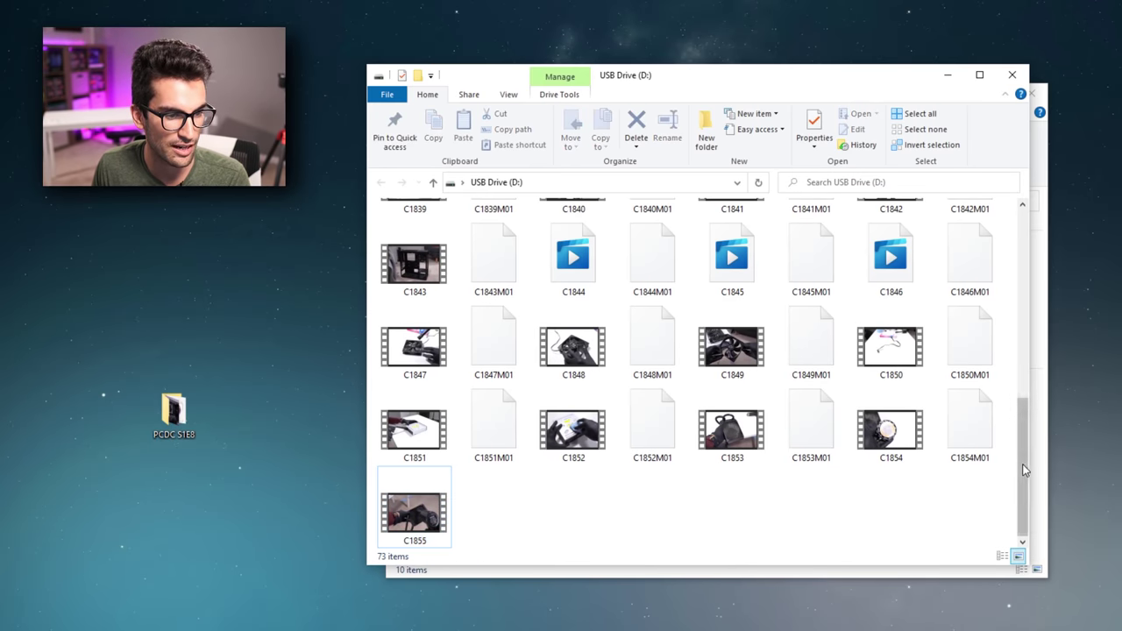
# - Test playback of several copied clips on the USB drive, including C1833 and C1856
pyautogui.scroll(3, 1008, 368)
pyautogui.scroll(1, 1008, 368)
pyautogui.doubleClick(724, 378)
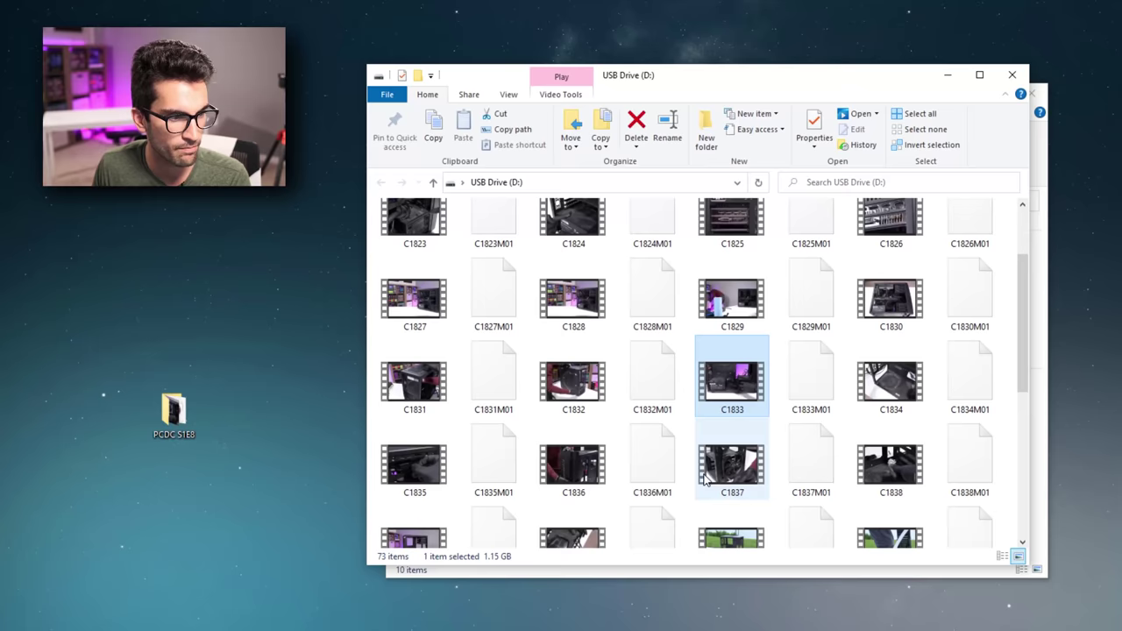
pyautogui.scroll(-1, 690, 480)
pyautogui.doubleClick(912, 459)
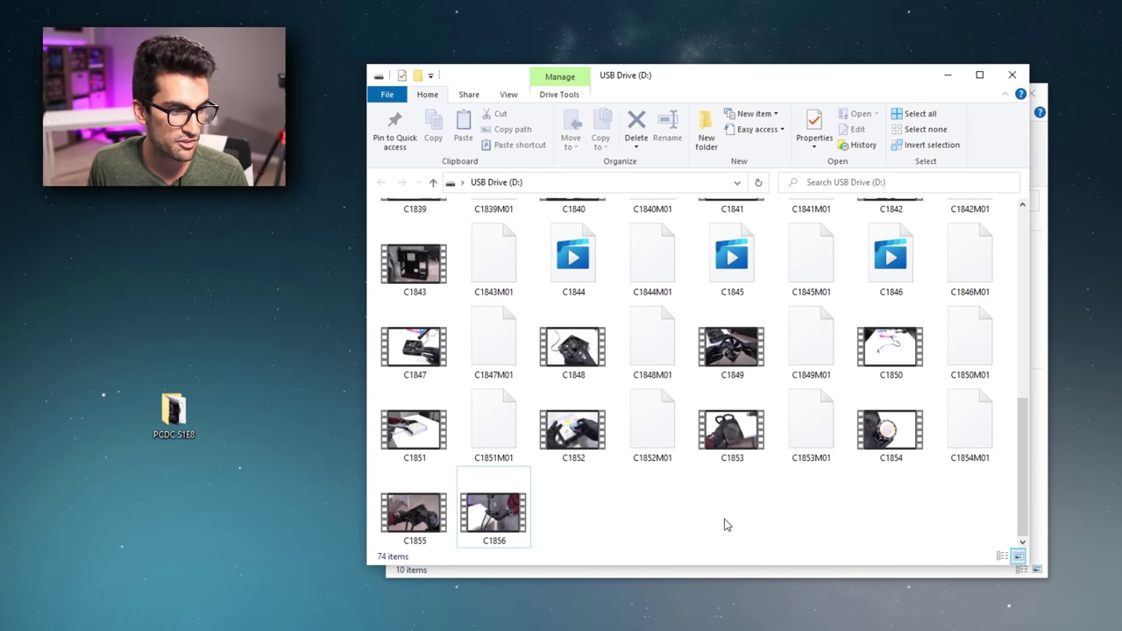
pyautogui.doubleClick(515, 516)
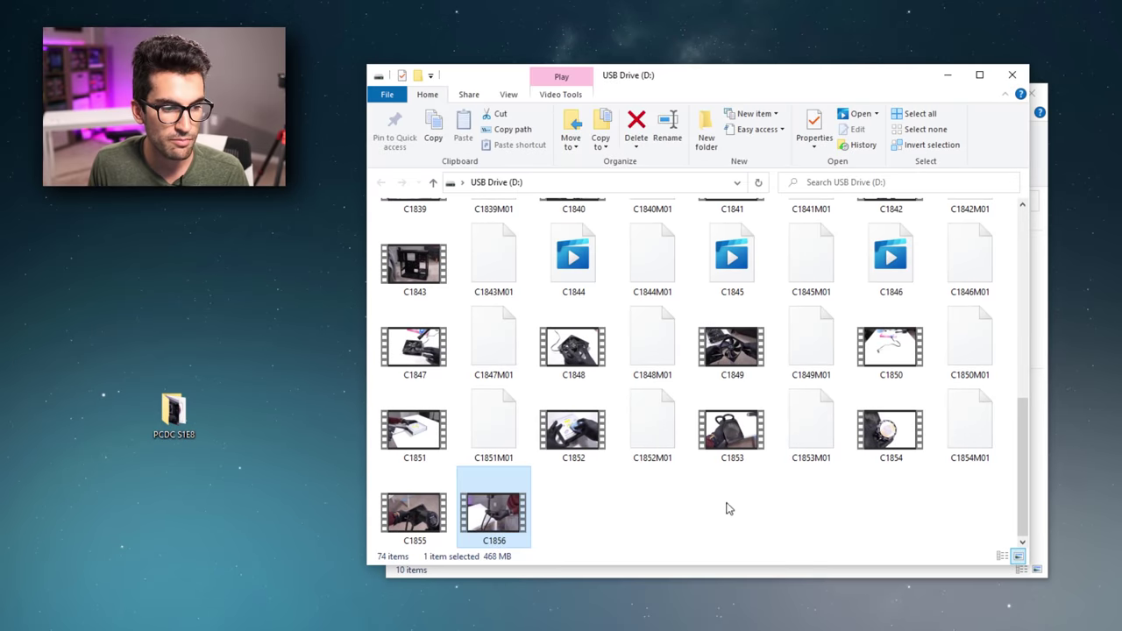
# - Examine the used space, free space and capacity in the properties of USB Drive (D:)
pyautogui.rightClick(778, 509)
pyautogui.press('r')
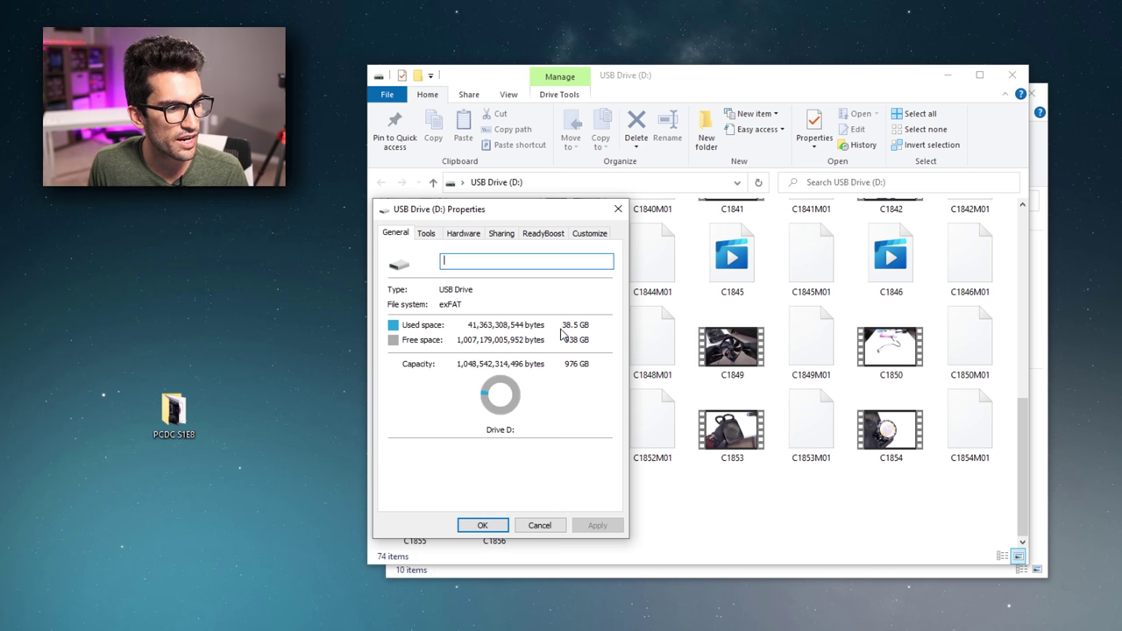
pyautogui.moveTo(514, 219); pyautogui.dragTo(881, 224)
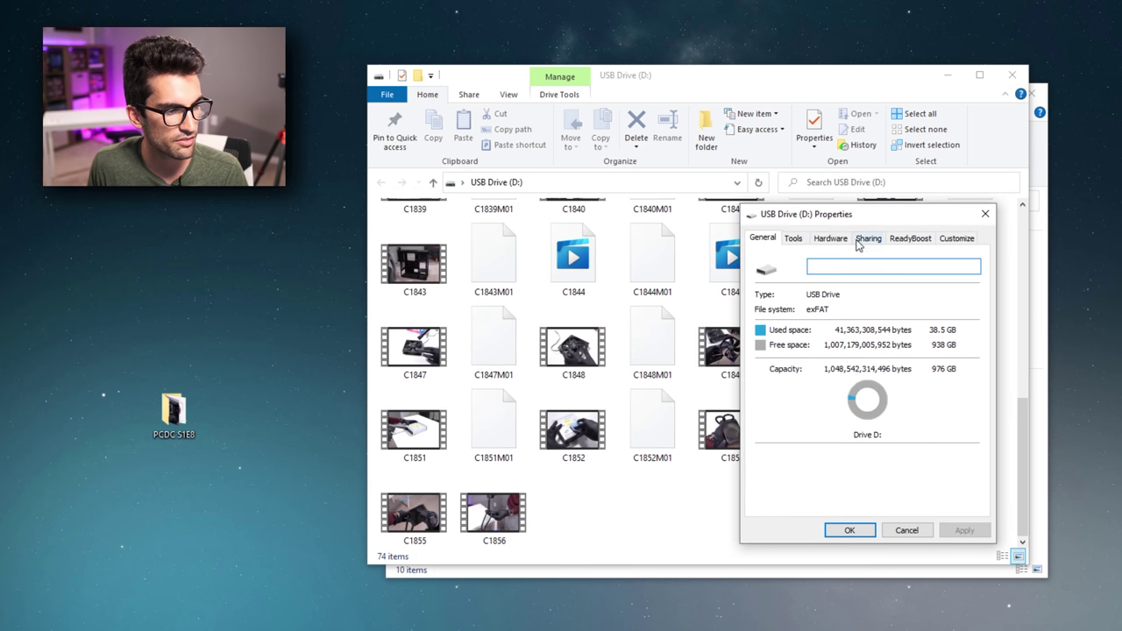
pyautogui.press('Escape')
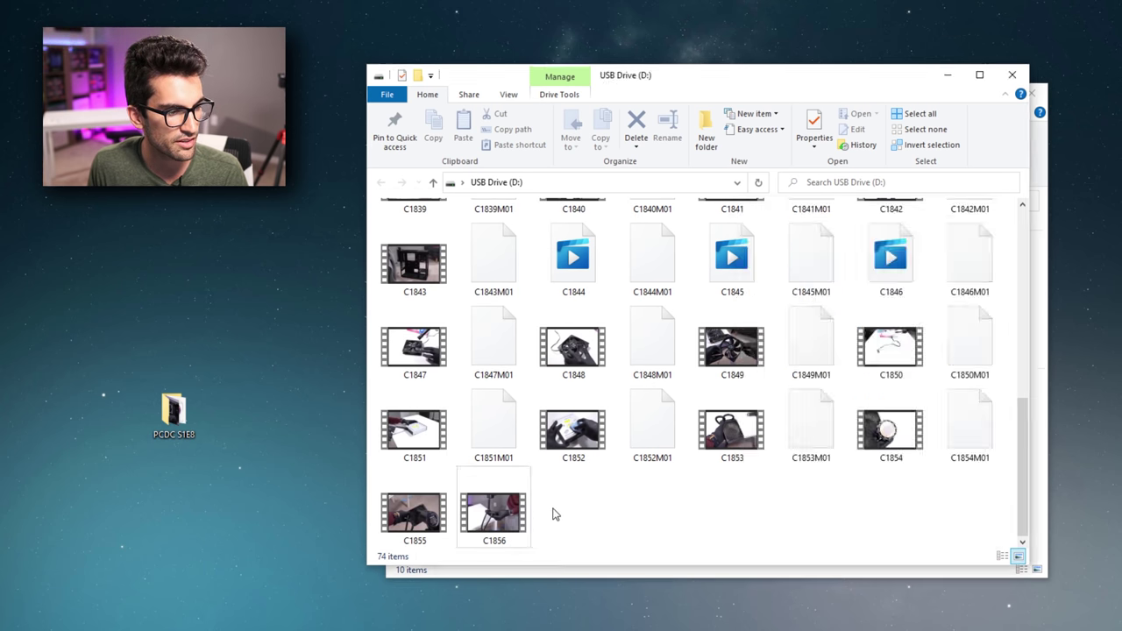
pyautogui.rightClick(493, 510)
pyautogui.press('Escape')
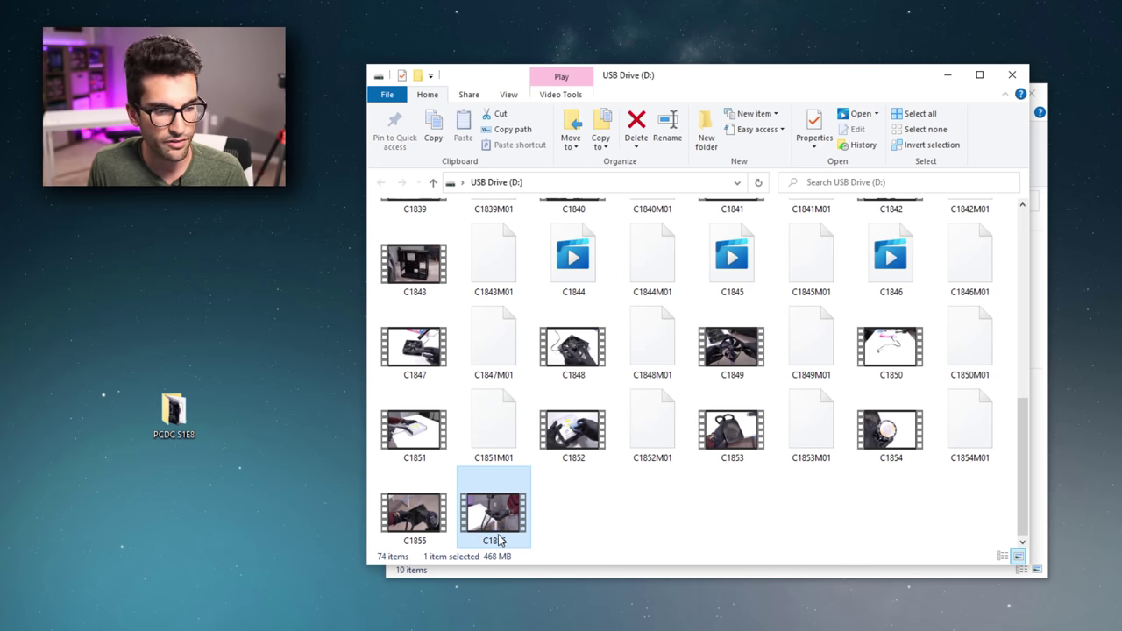
pyautogui.click(649, 523)
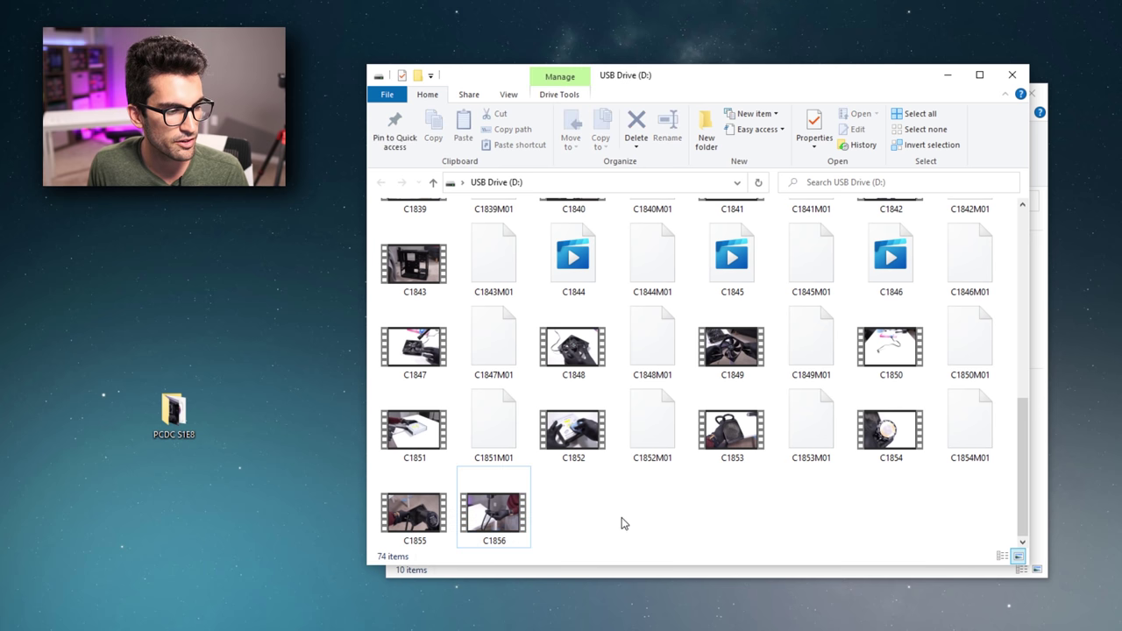
pyautogui.press('r')
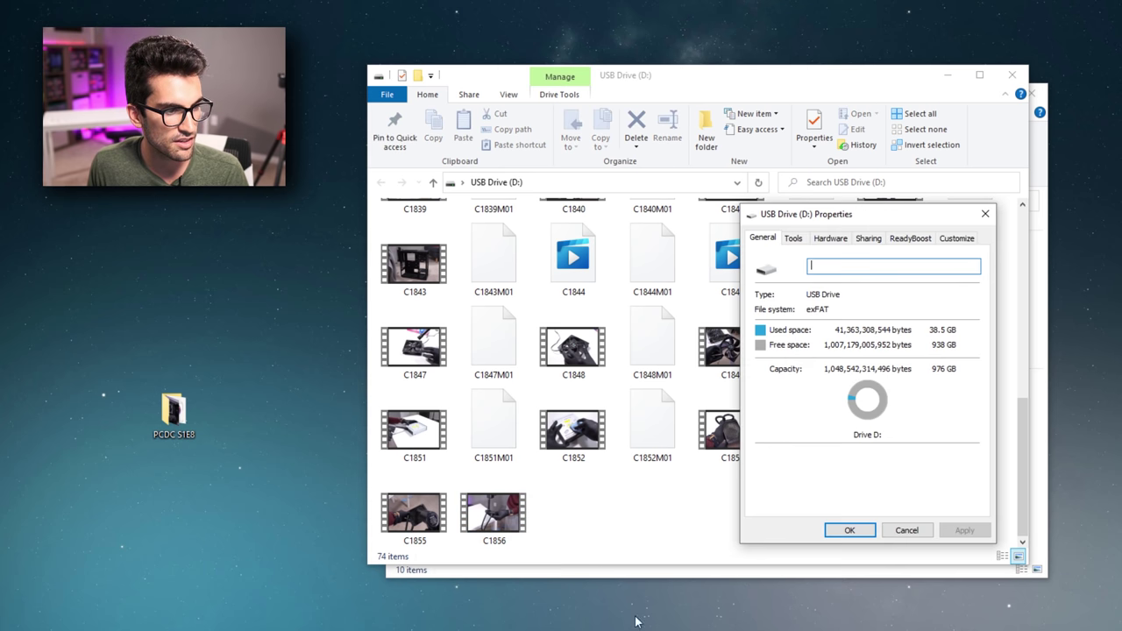
pyautogui.moveTo(887, 215); pyautogui.dragTo(714, 177)
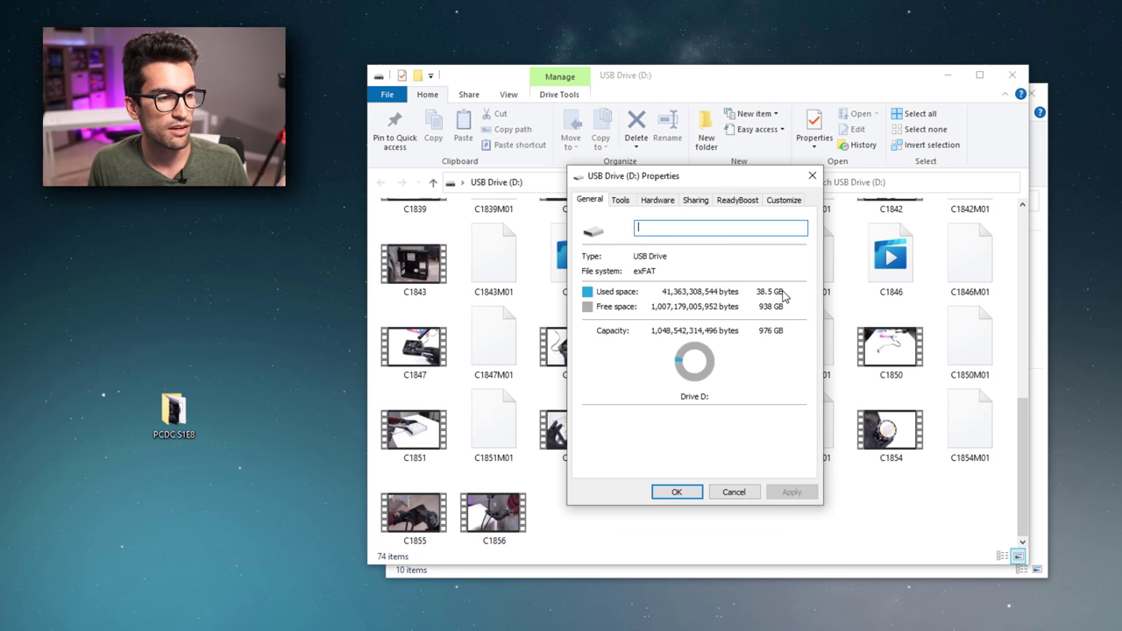
pyautogui.click(812, 178)
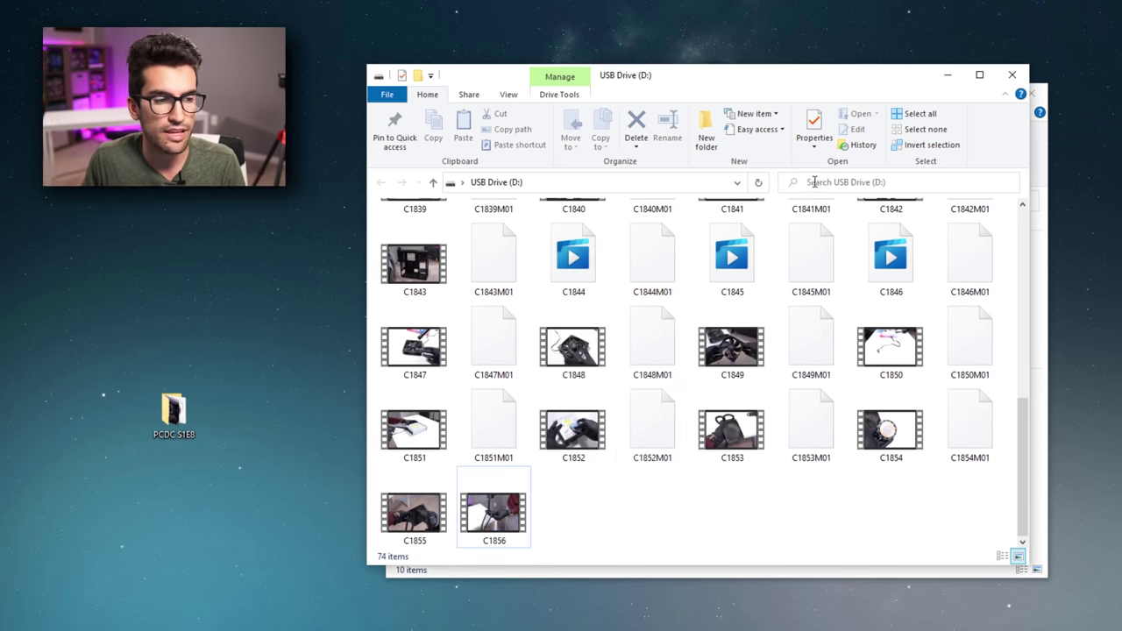
# - Test playback of further clips on the USB drive, including C1850 and C1849
pyautogui.doubleClick(509, 513)
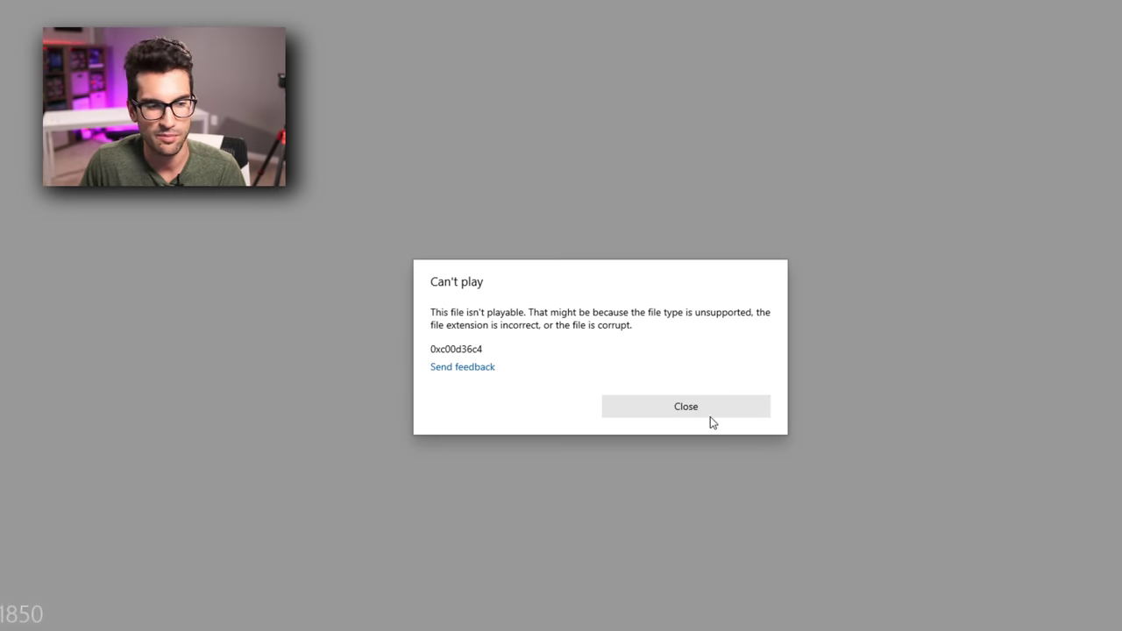
pyautogui.click(710, 412)
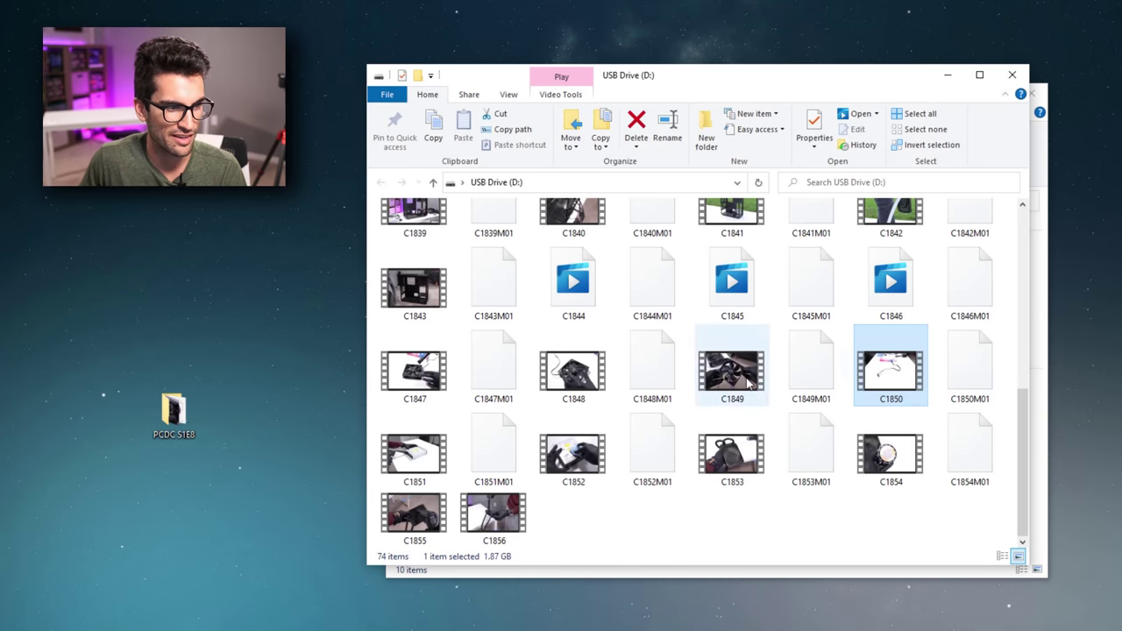
pyautogui.doubleClick(749, 384)
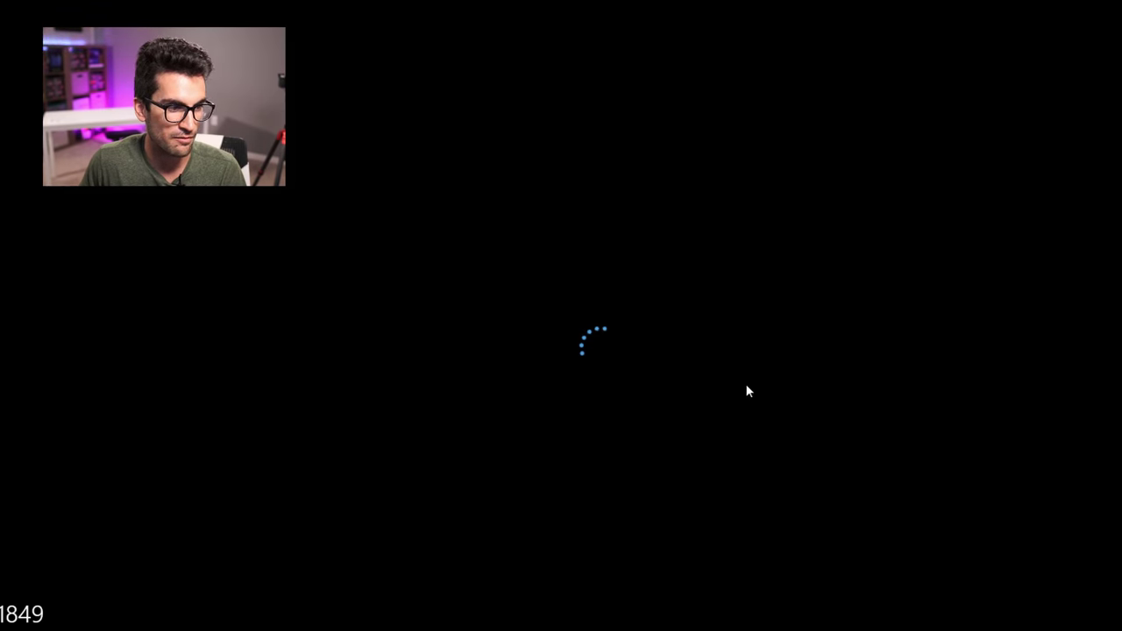